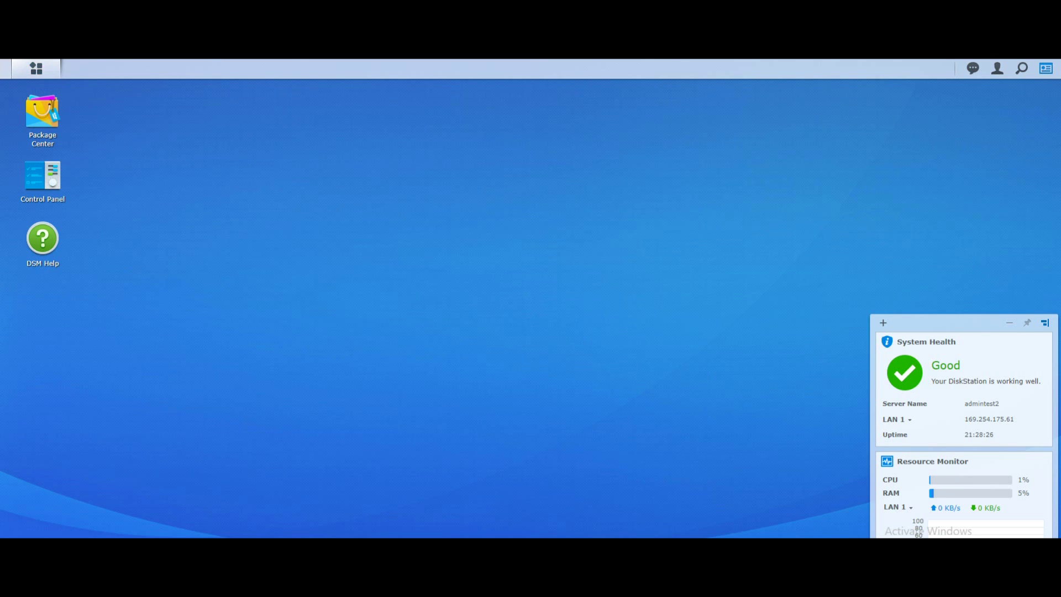
- Open Storage Manager and go to its storage pool section
click(37, 70)
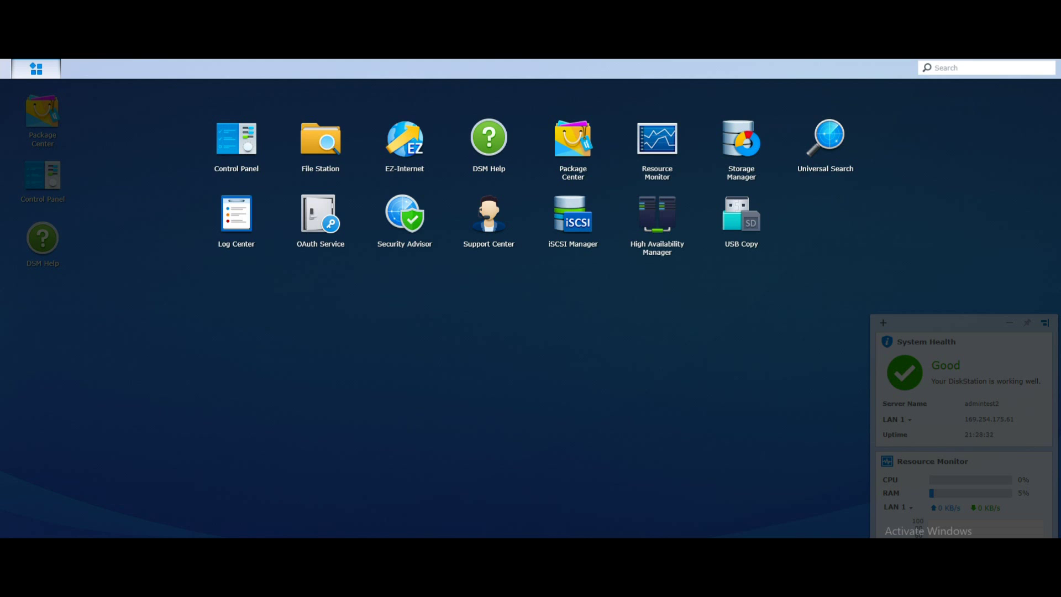
key(Escape)
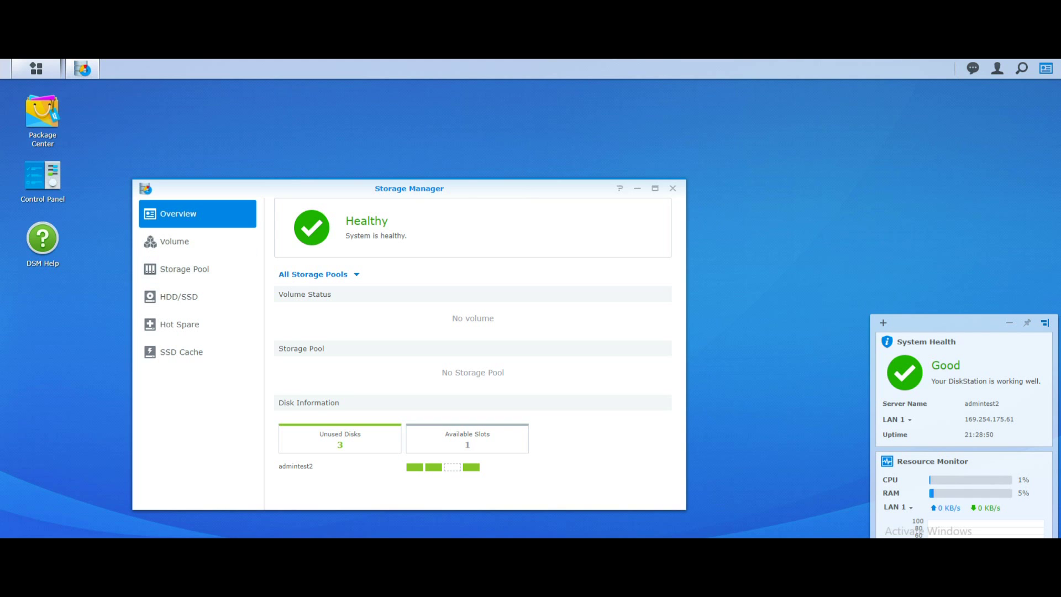
click(198, 269)
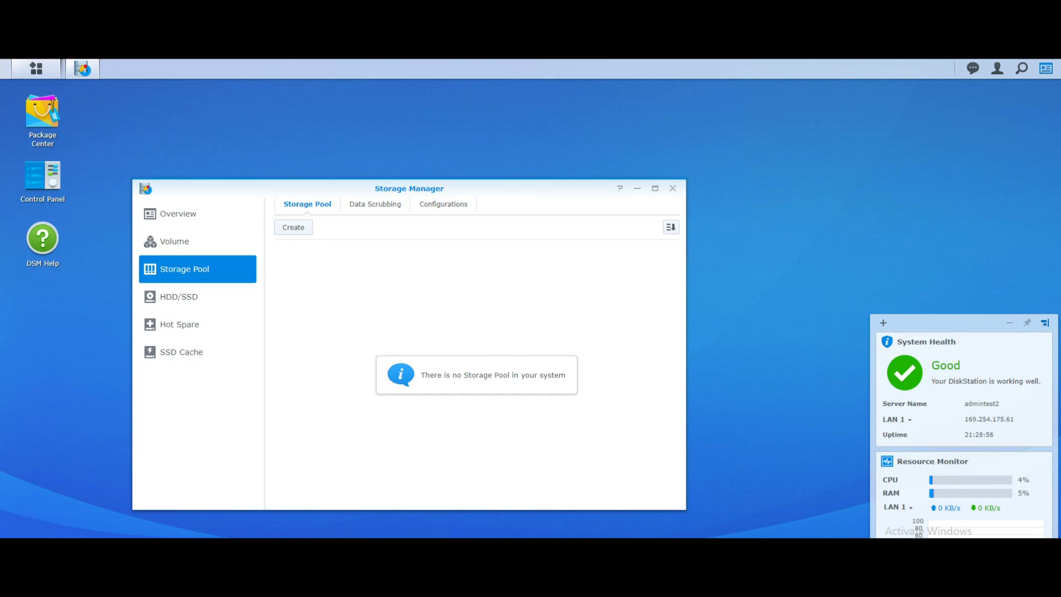
- Start creating a storage pool of the Better performance type and examine the RAID types it offers
click(293, 227)
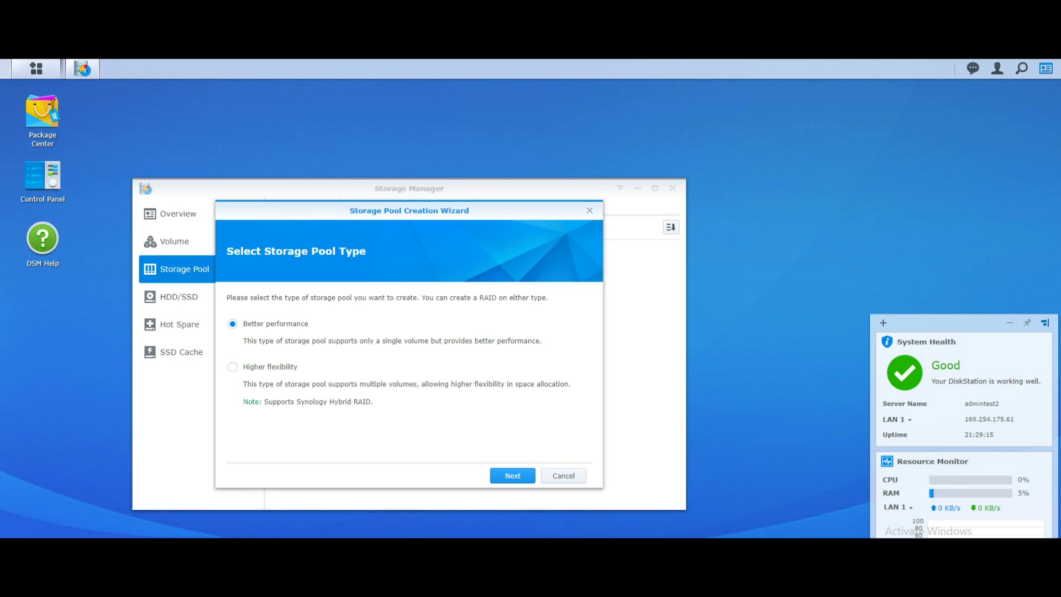
click(511, 475)
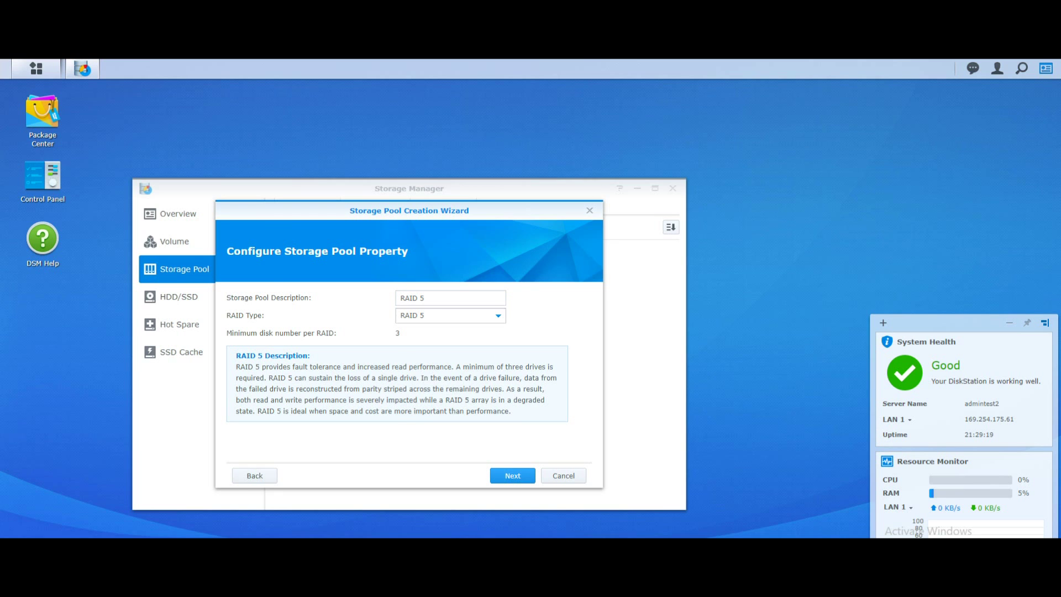
click(497, 315)
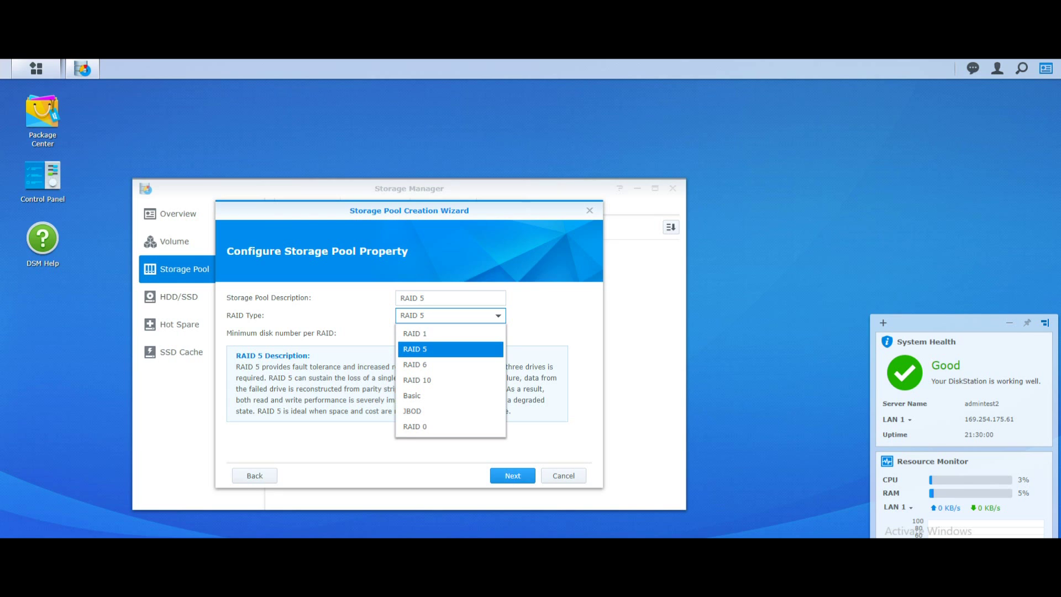
key(Down)
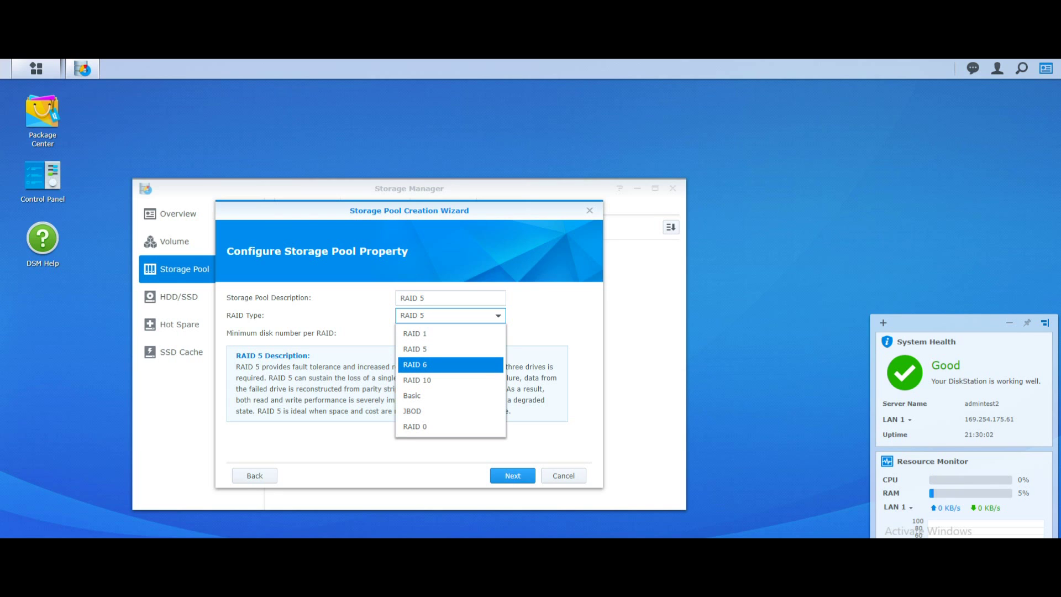
key(Down)
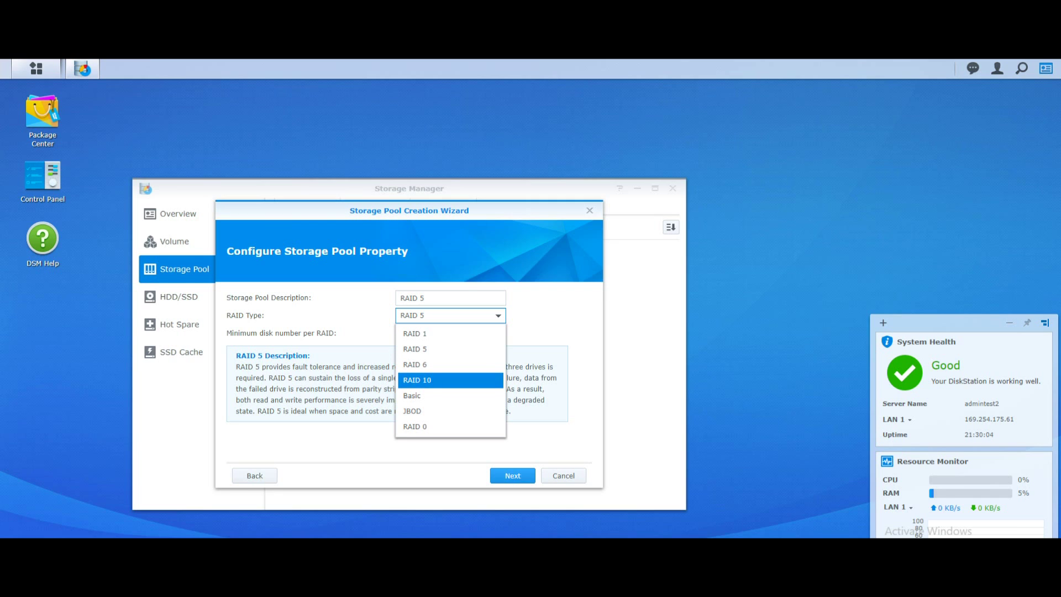
key(Home)
key(Down)
key(Down)
key(Down)
key(Down)
key(Down)
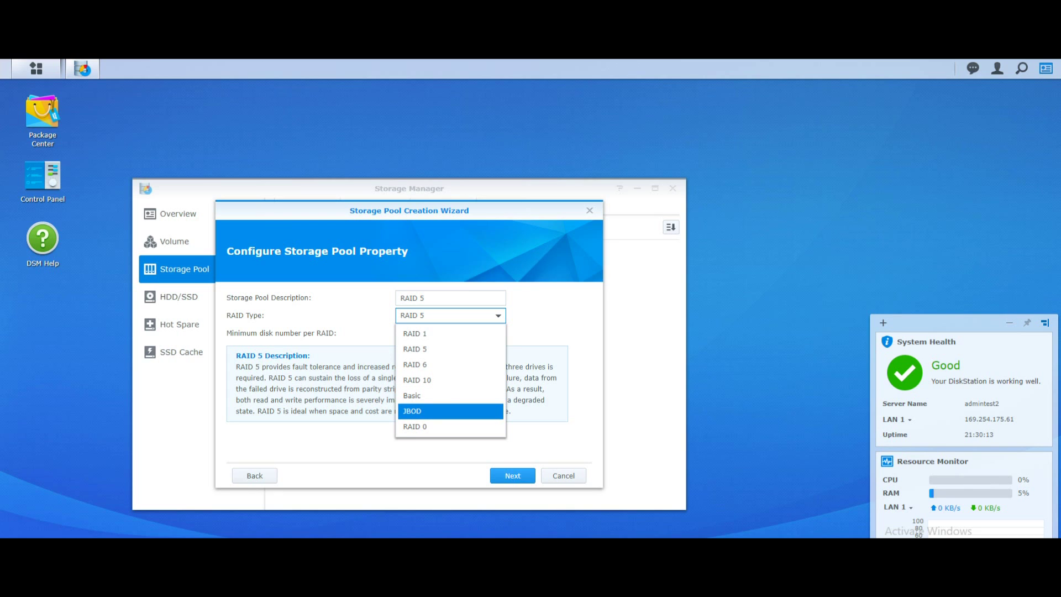
key(Down)
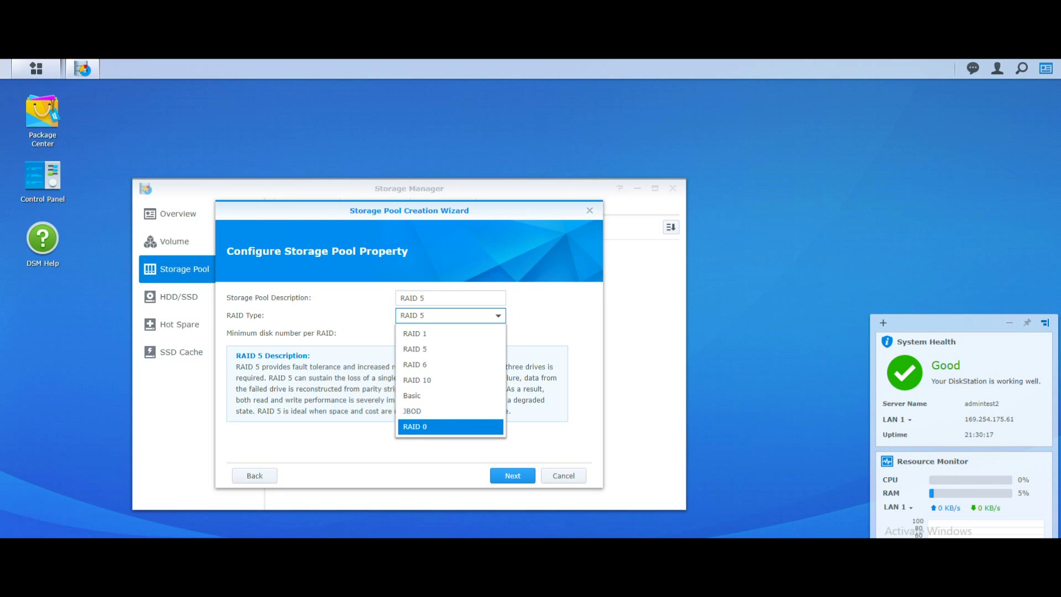
key(Up)
key(Down)
key(Up)
key(Up)
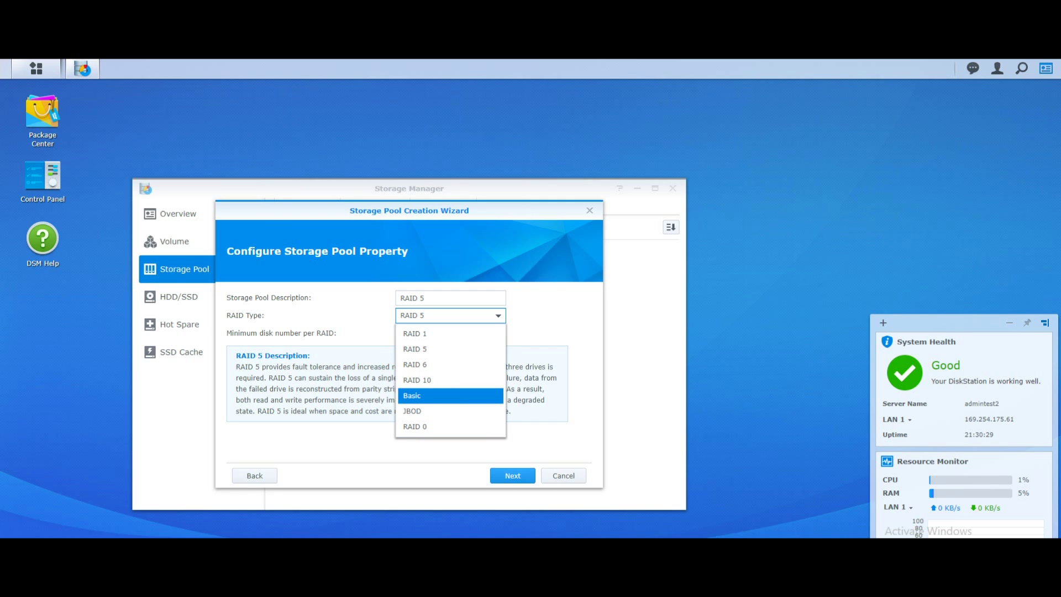
key(Escape)
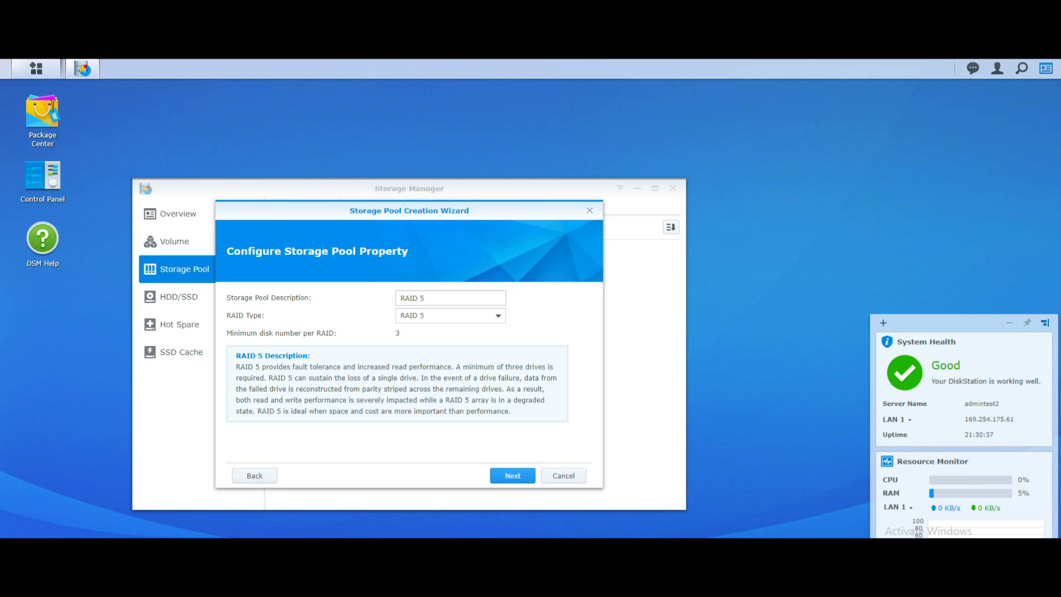
- Continue with RAID 5 on Disk 1, Disk 2 and Disk 4, but decline erasing the disks
click(511, 475)
click(512, 476)
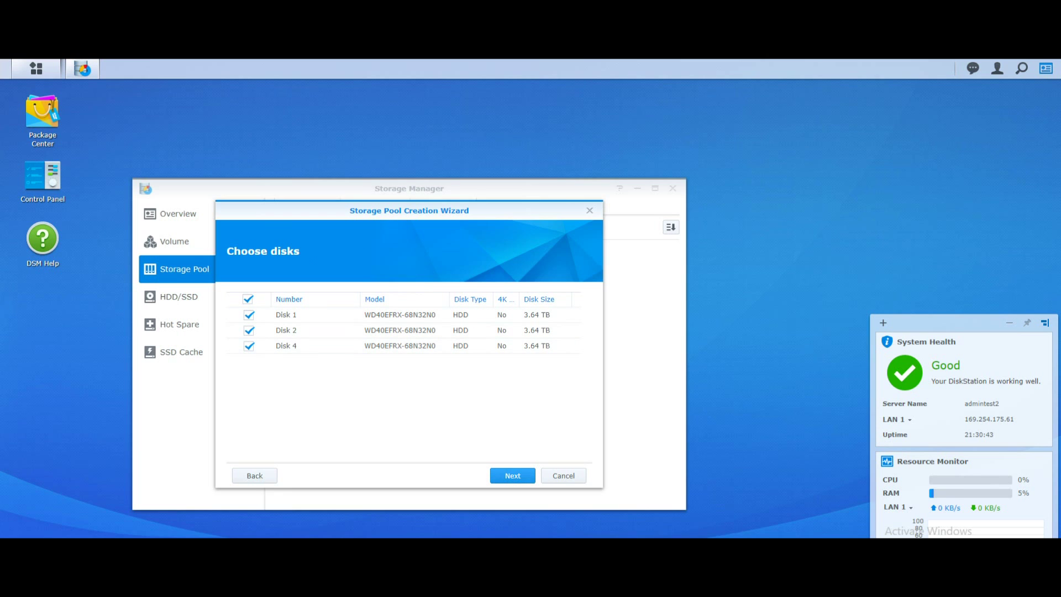
click(512, 475)
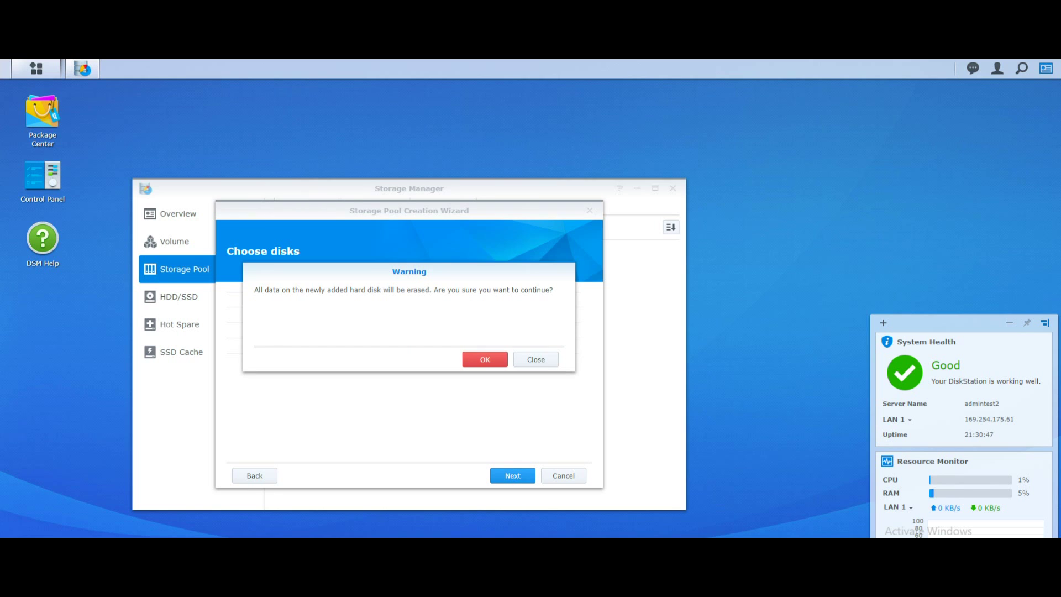
key(Return)
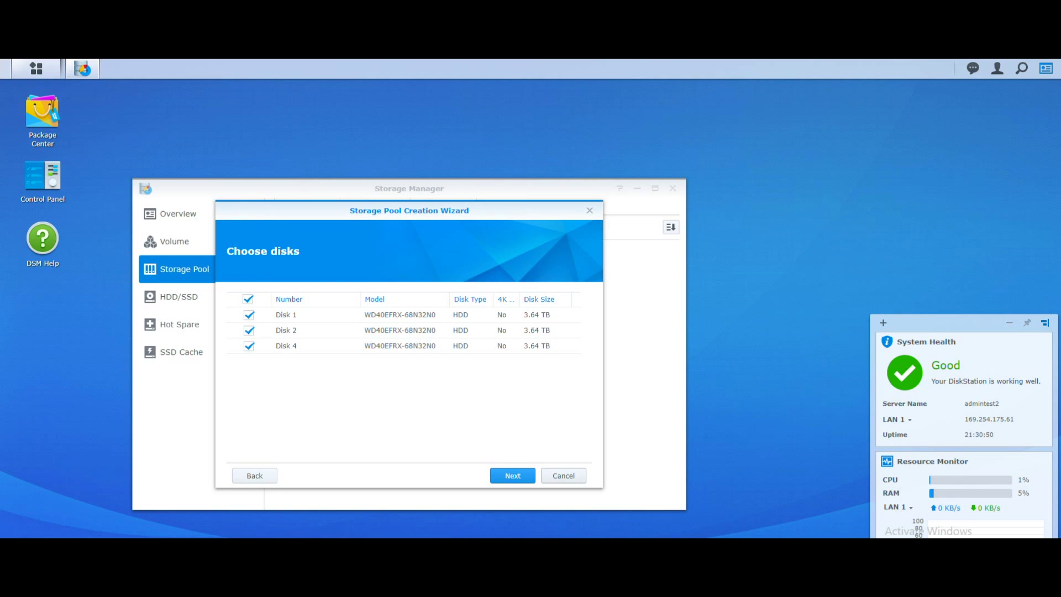
- Go back, change the RAID type to RAID 1 and proceed to the disk selection
click(254, 474)
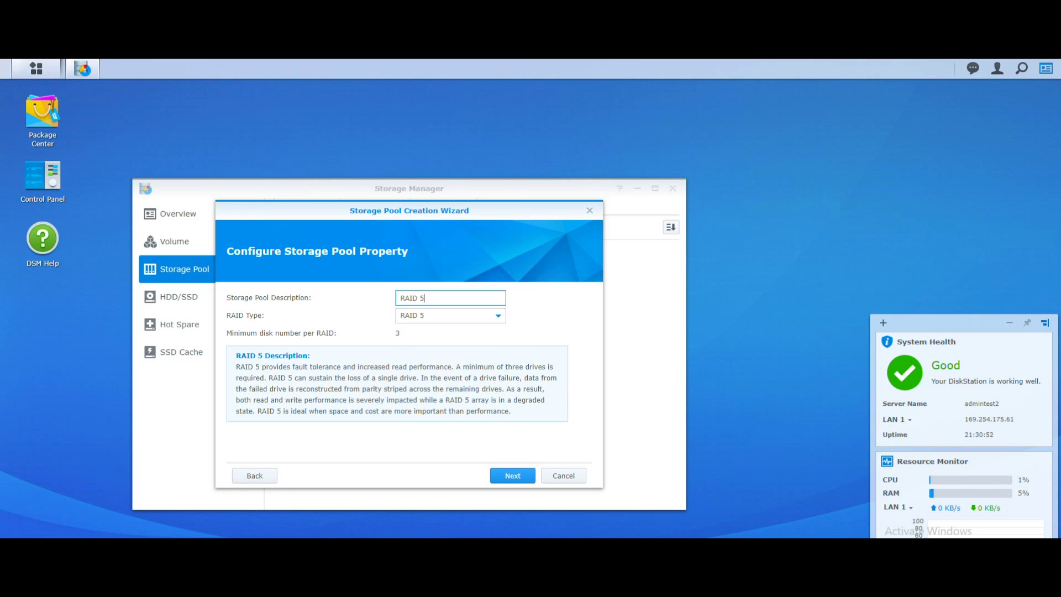
click(450, 314)
click(450, 332)
key(Tab)
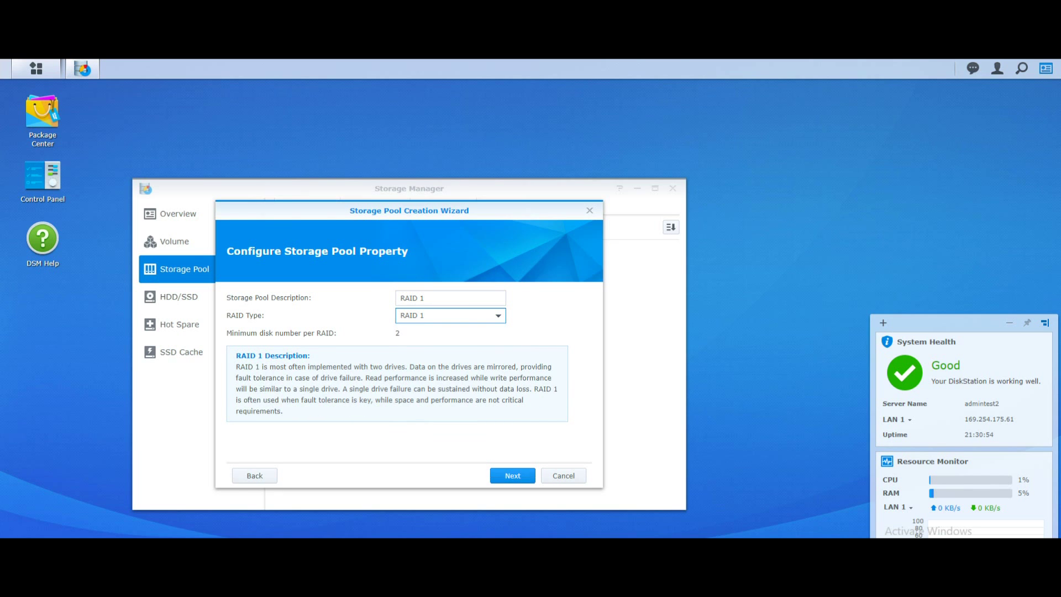
key(Return)
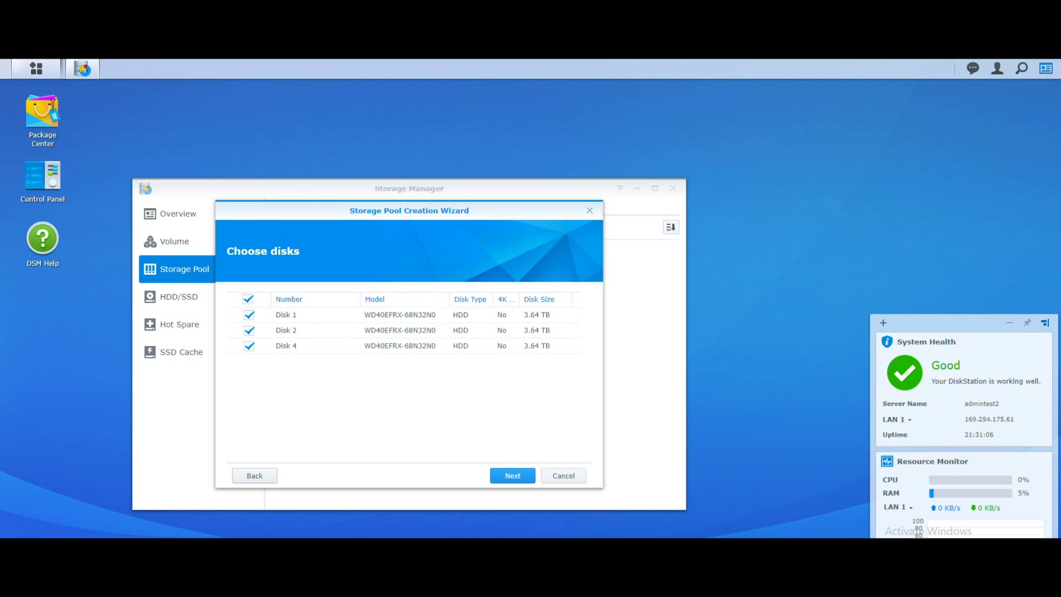
- Return to the storage pool properties and set the RAID type to RAID 10
click(255, 475)
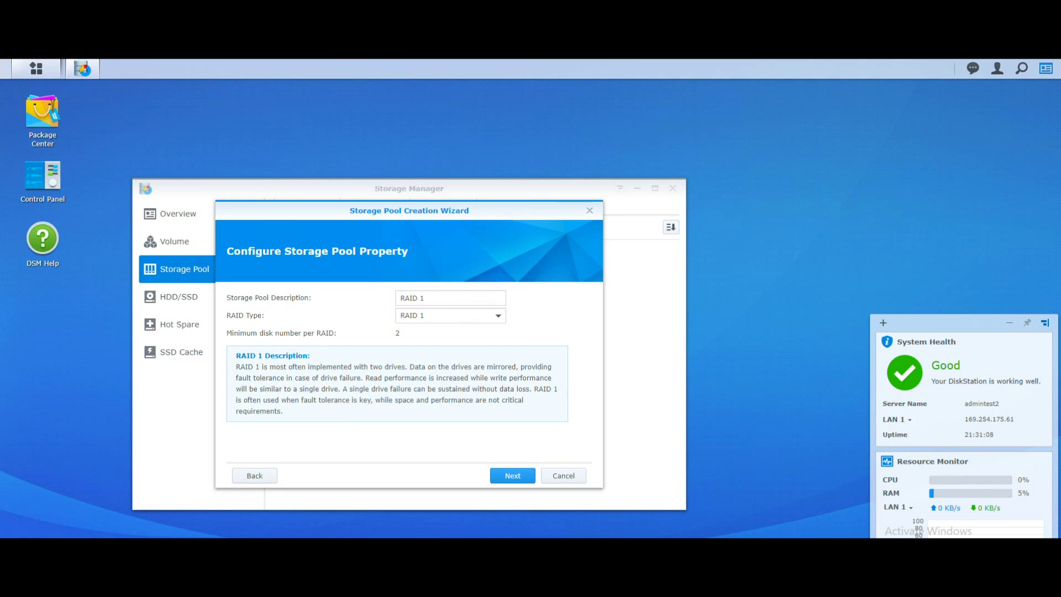
click(450, 315)
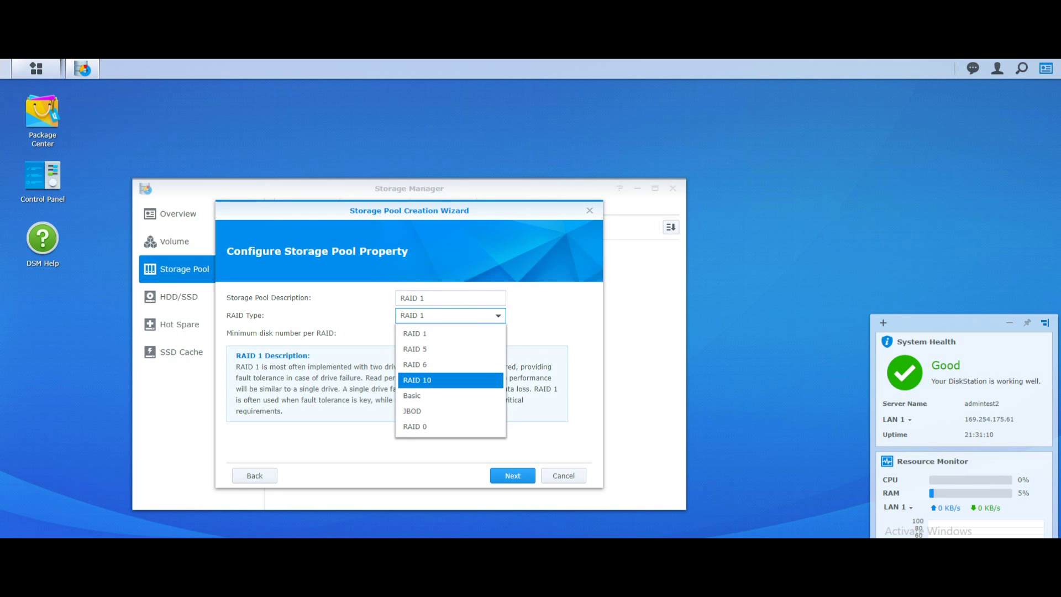
key(Return)
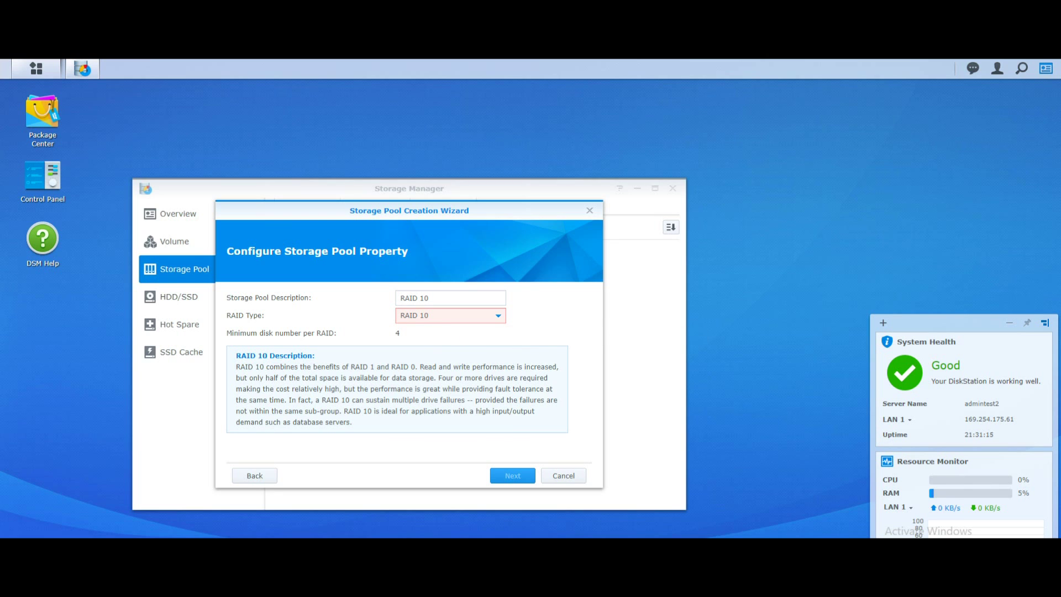
- Look through the RAID types once more and cancel the storage pool creation
click(450, 315)
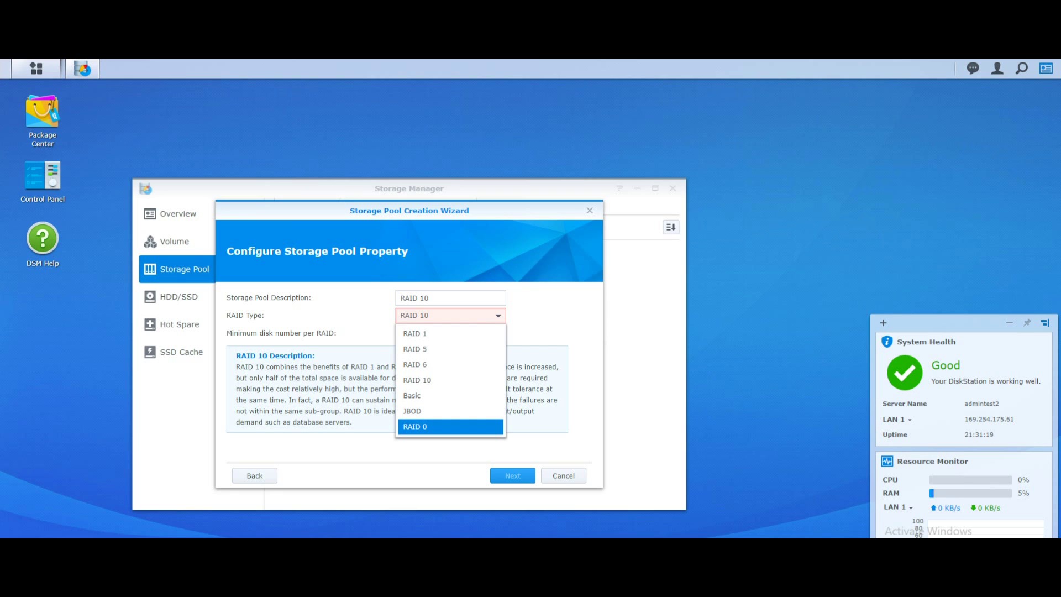
key(Up)
key(Up)
key(Up)
key(Down)
key(Down)
key(Down)
key(Down)
key(Up)
key(Down)
key(Down)
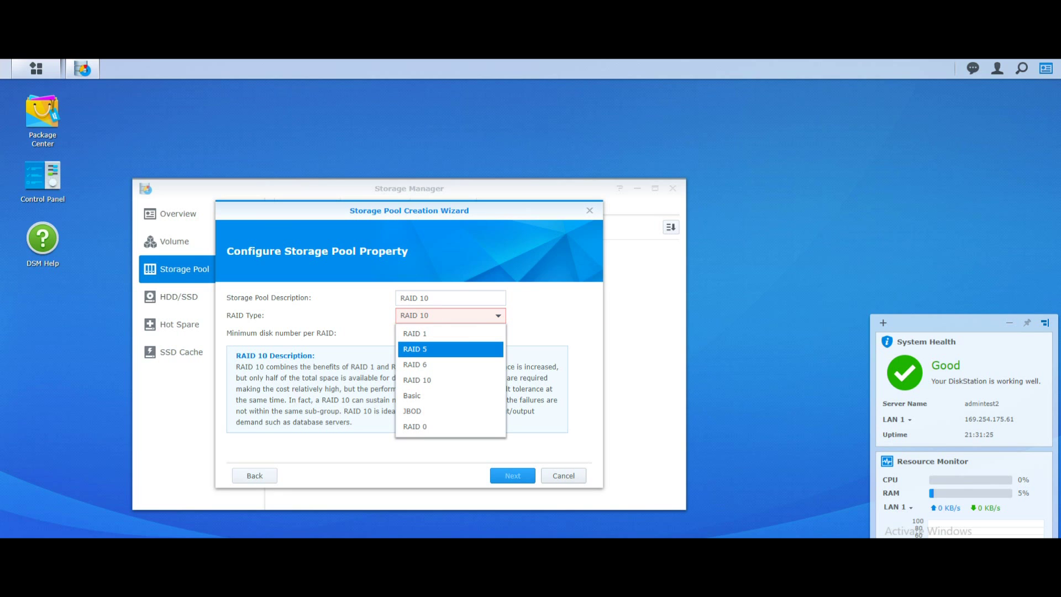
key(Escape)
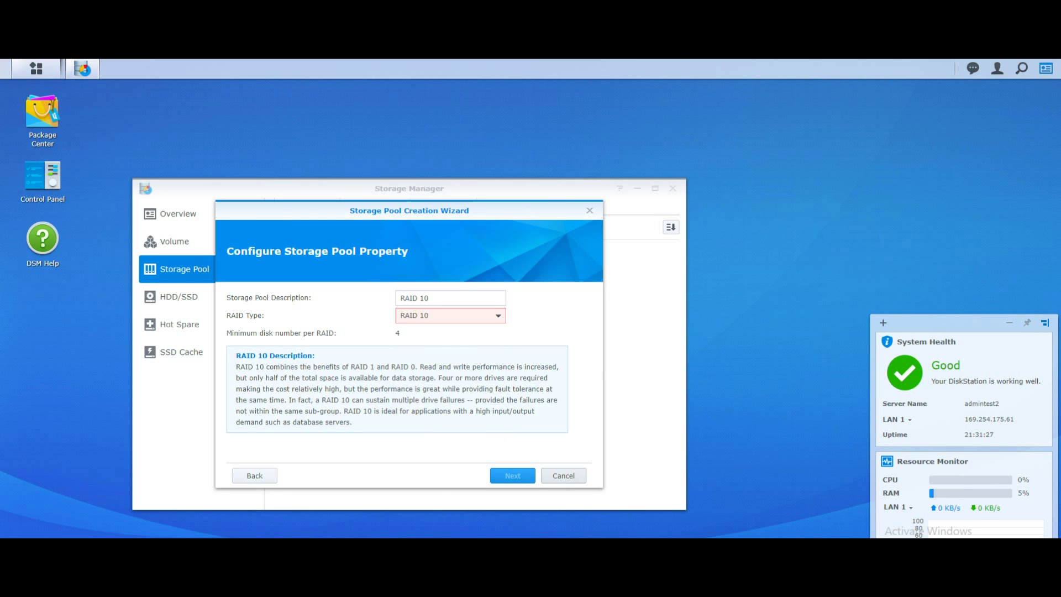
key(Escape)
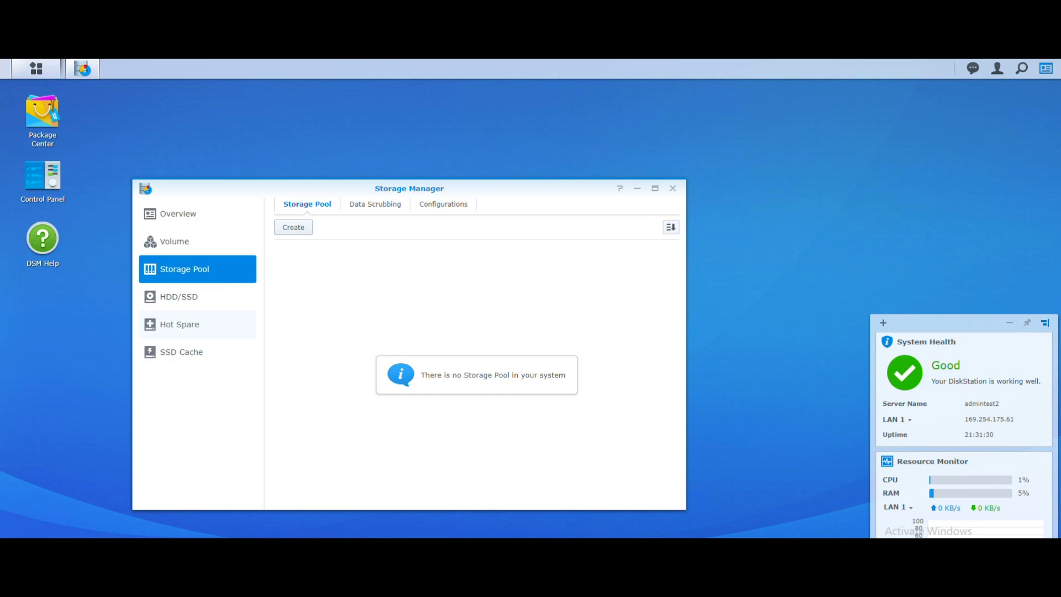
- Mark Disk 4 as a hot spare in the Hot Spare Management Wizard, and cancel without applying
click(198, 324)
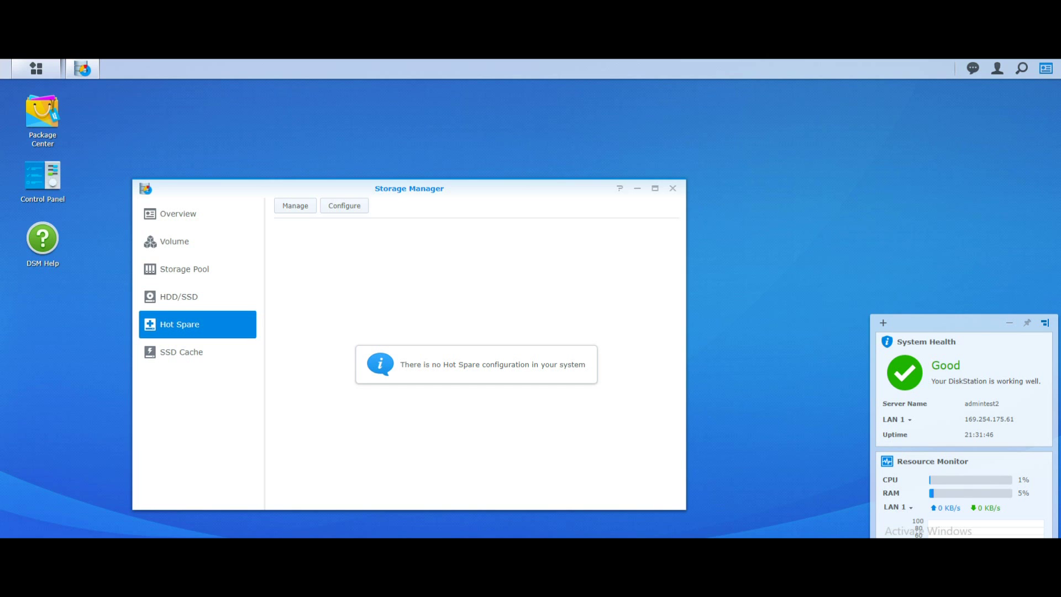
click(295, 206)
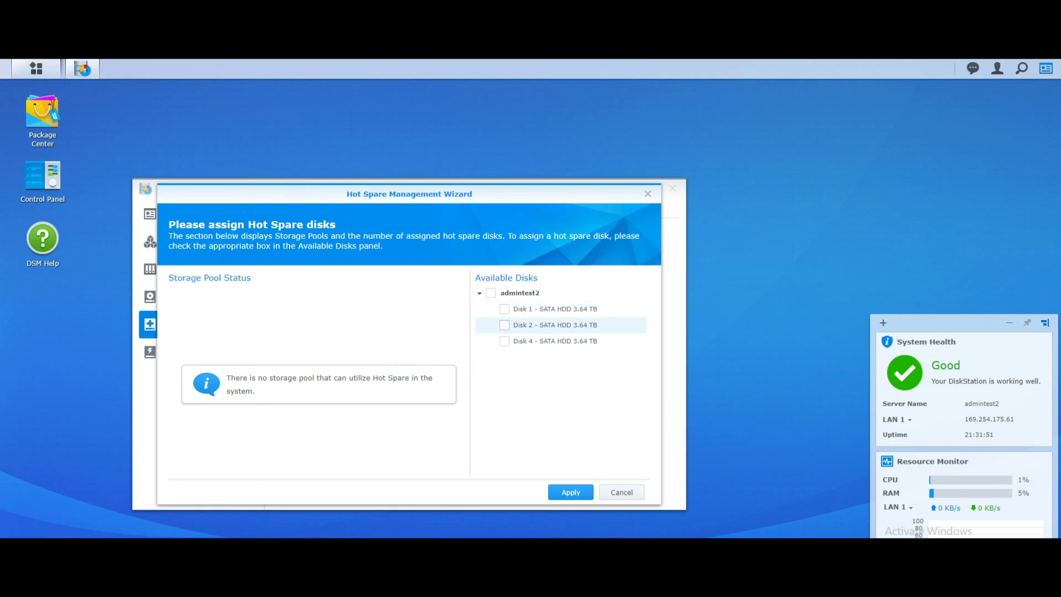
click(505, 341)
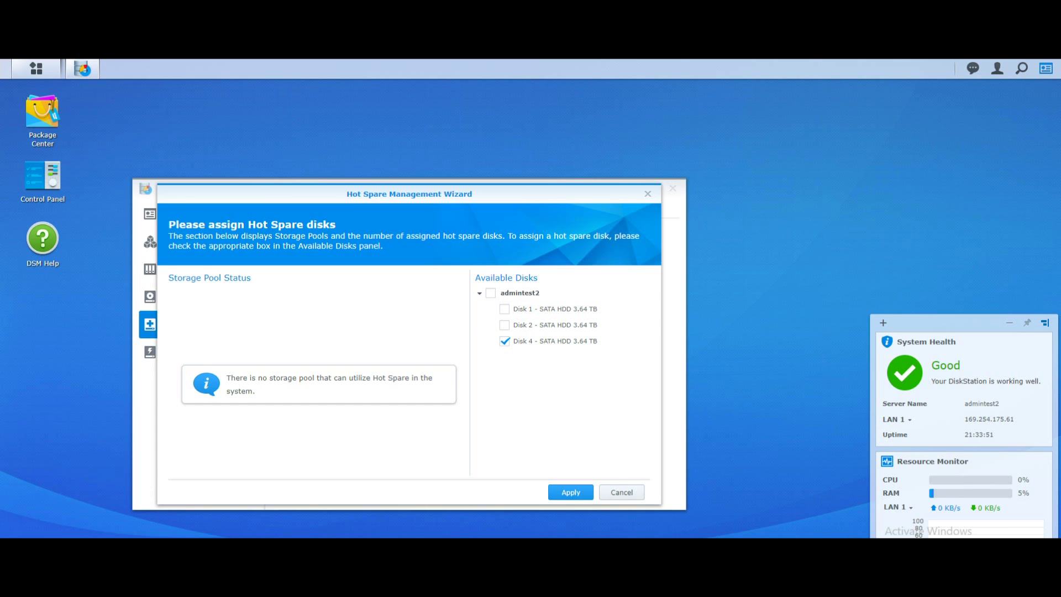
key(Escape)
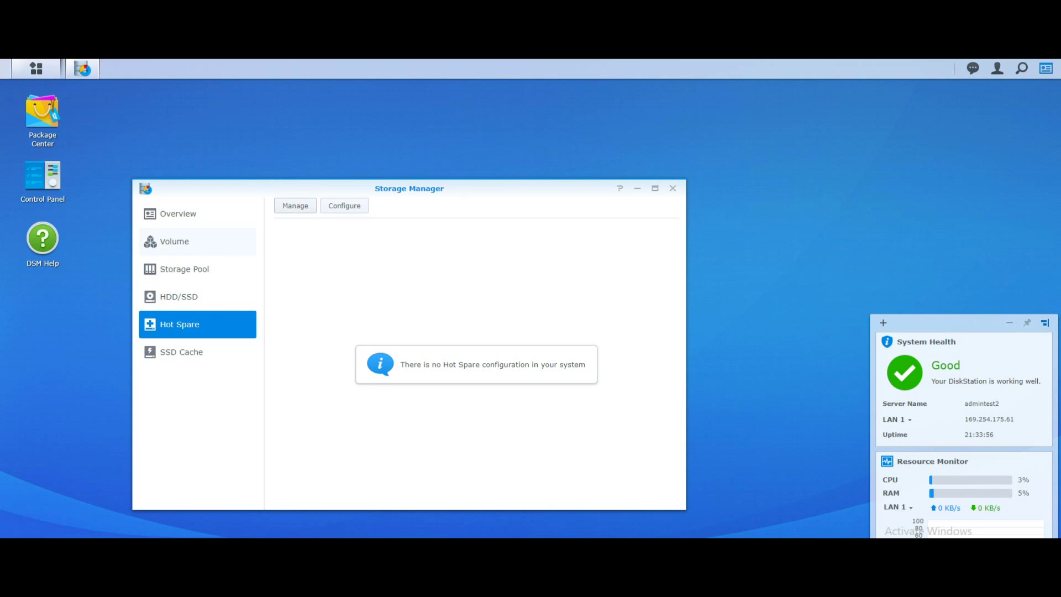
- Start a new storage pool of the Higher flexibility type, keeping SHR as its RAID type
click(198, 269)
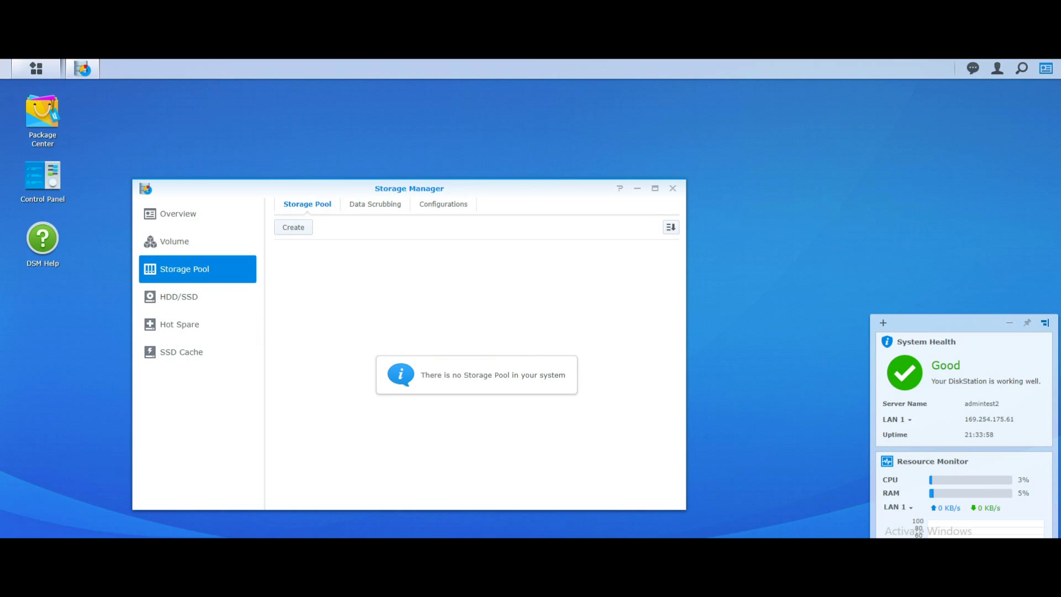
click(293, 226)
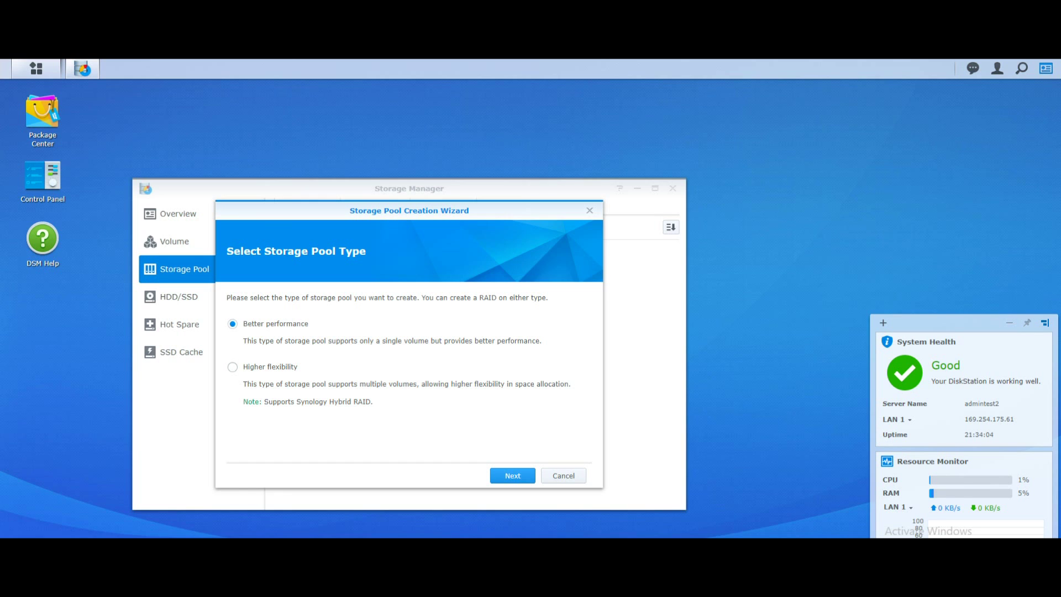
click(233, 366)
click(513, 476)
click(451, 316)
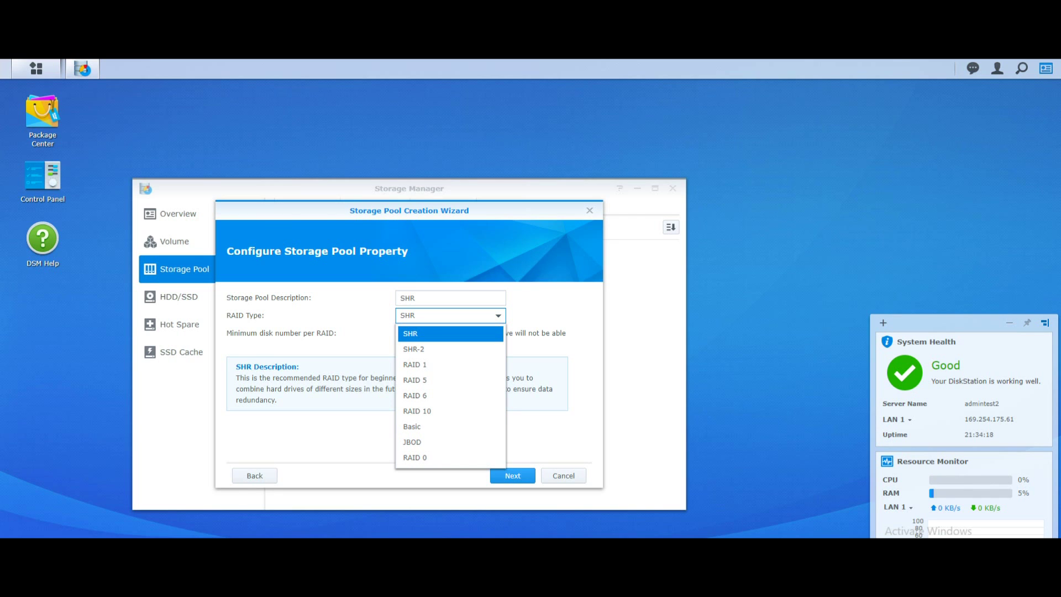
key(Escape)
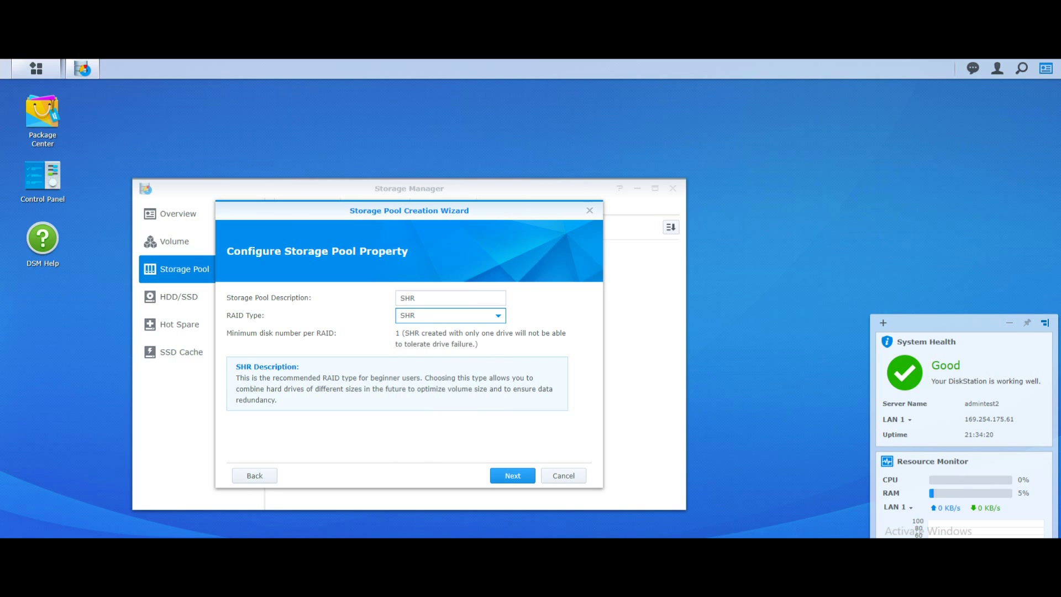
- Create the SHR storage pool on Disk 1, Disk 2 and Disk 4, accepting the data erasure and acknowledging the volume notice
click(511, 474)
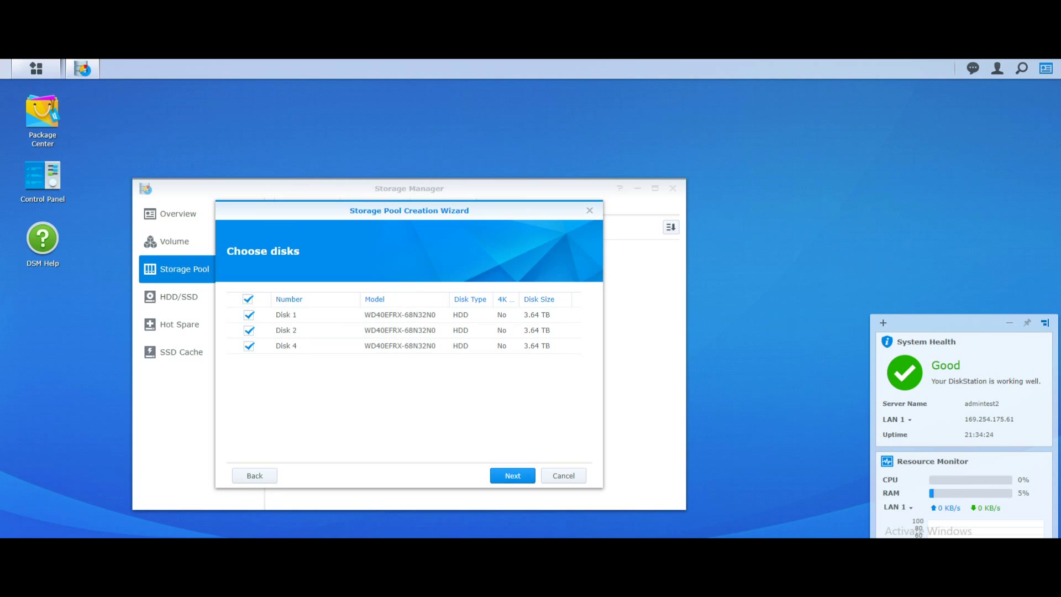
key(Return)
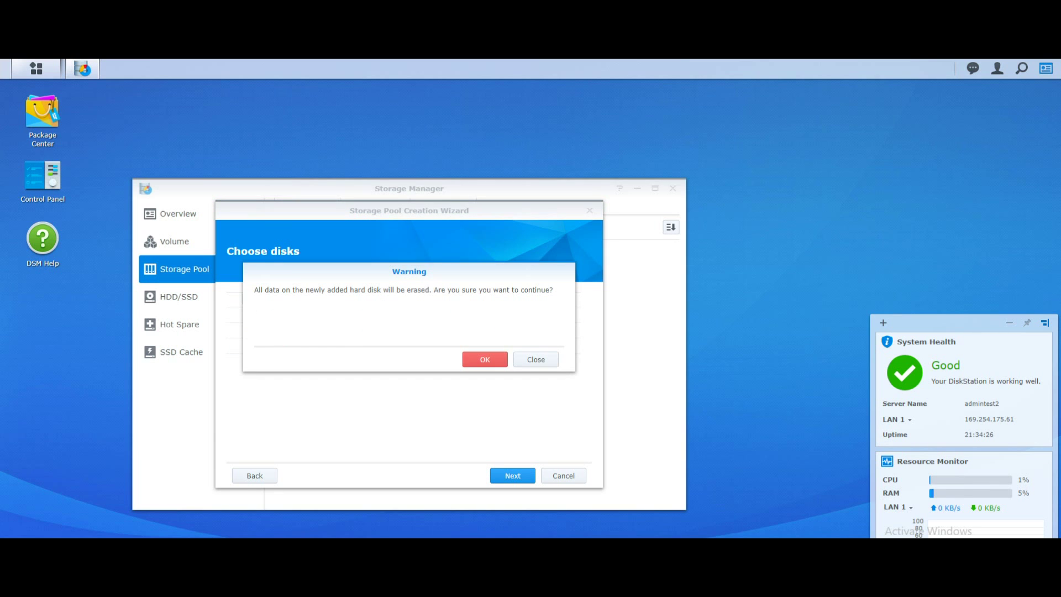
key(Return)
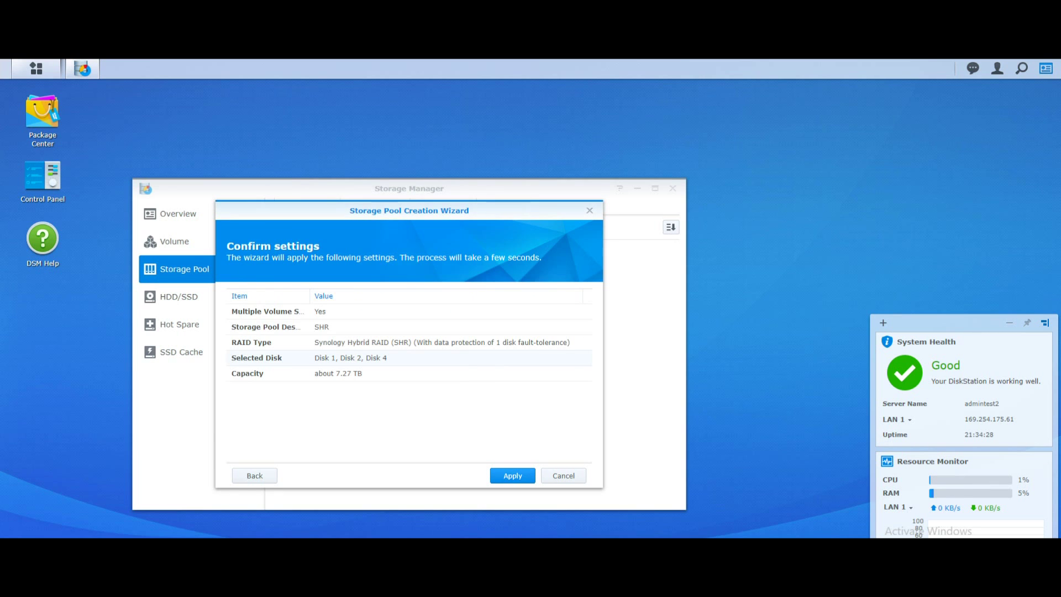
key(Return)
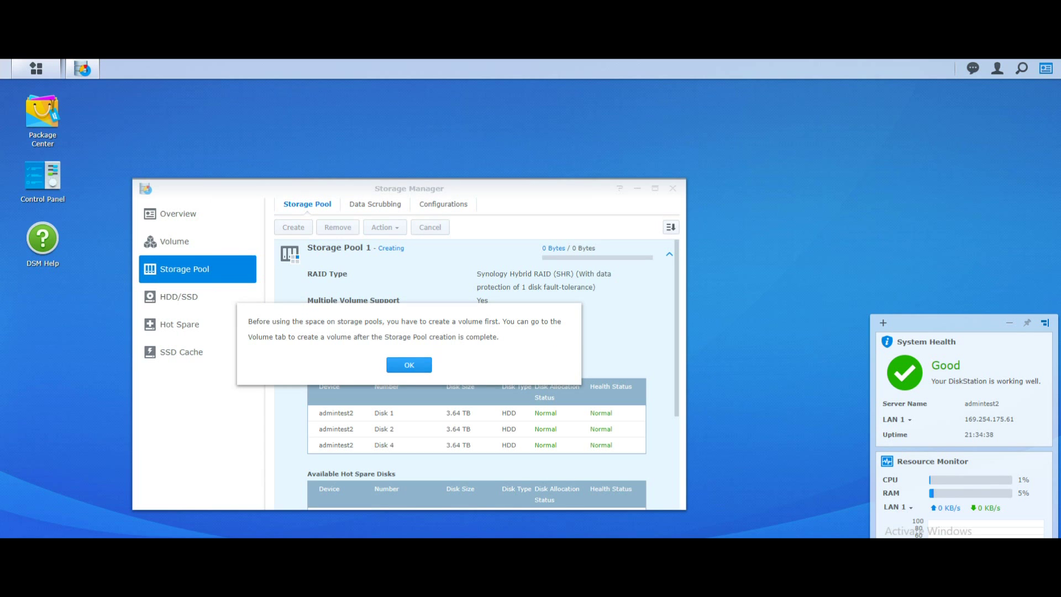
key(Return)
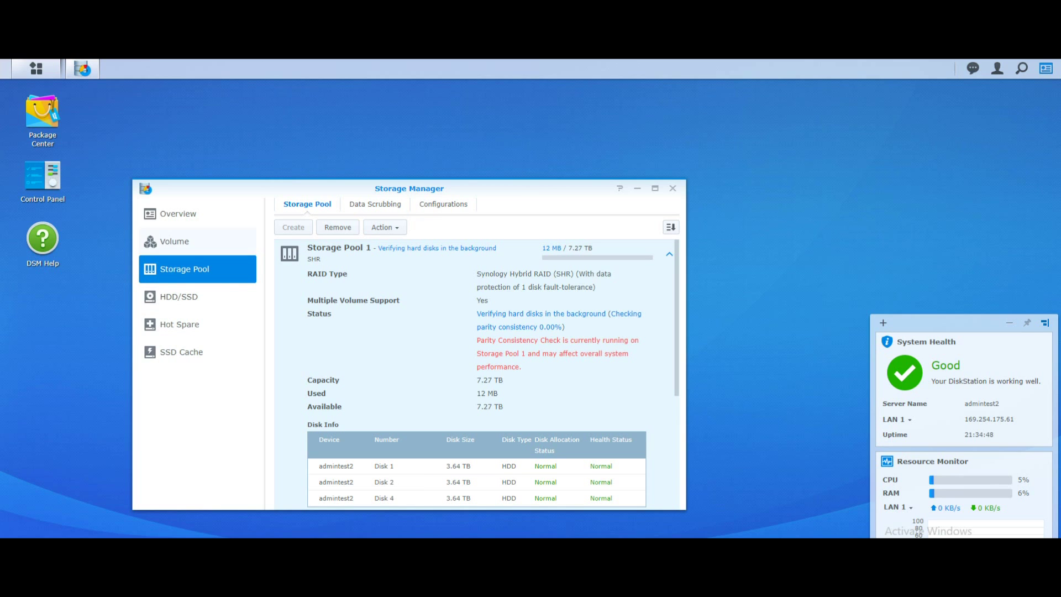
- View the volume section and return to the new storage pool's details
click(197, 241)
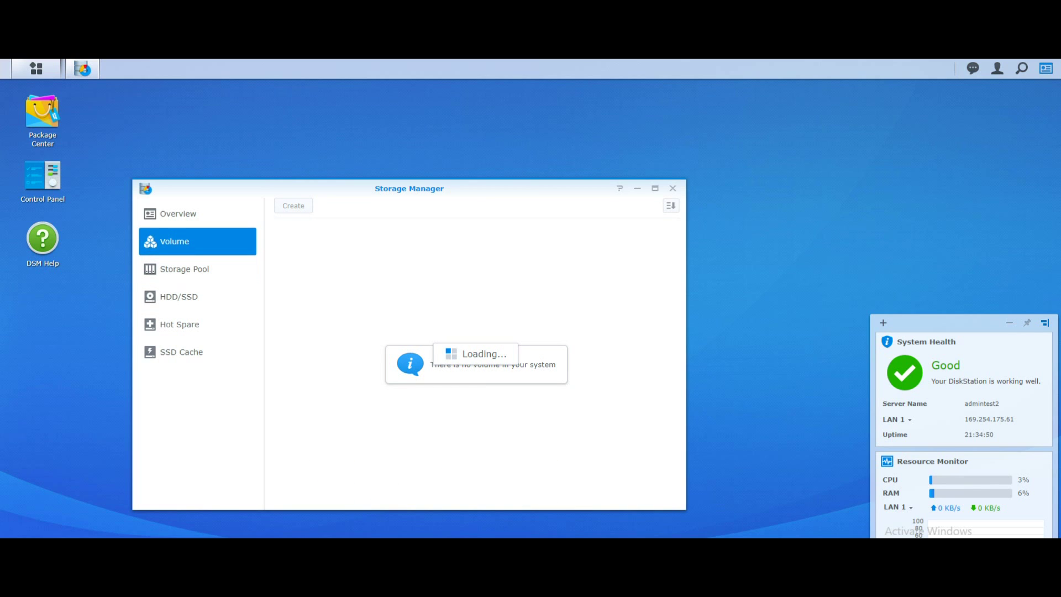
click(196, 268)
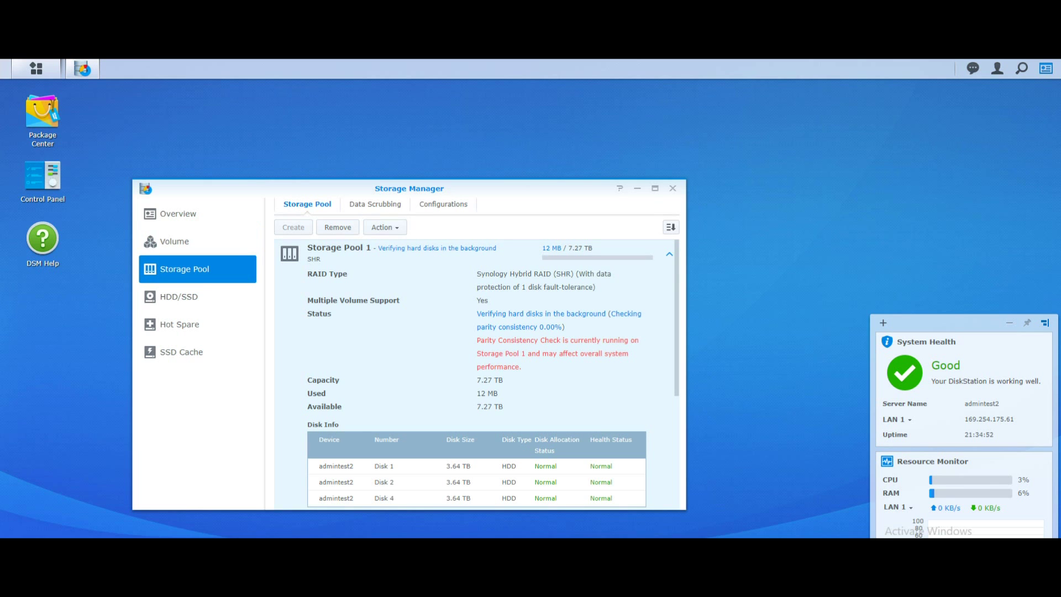
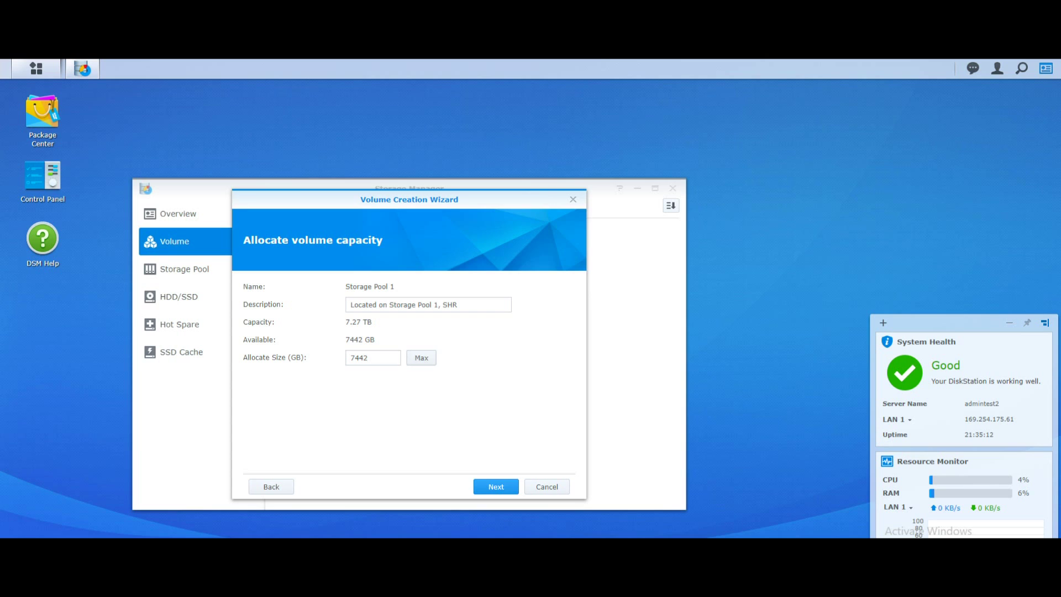
- Allocate 3000 GB of Storage Pool 1 to the volume, keep the Btrfs file system, and apply the settings to create it
drag(369, 357, 348, 357)
click(368, 357)
key(ctrl+a)
text(4000)
key(BackSpace)
key(BackSpace)
key(BackSpace)
key(BackSpace)
text(30000)
key(BackSpace)
click(495, 486)
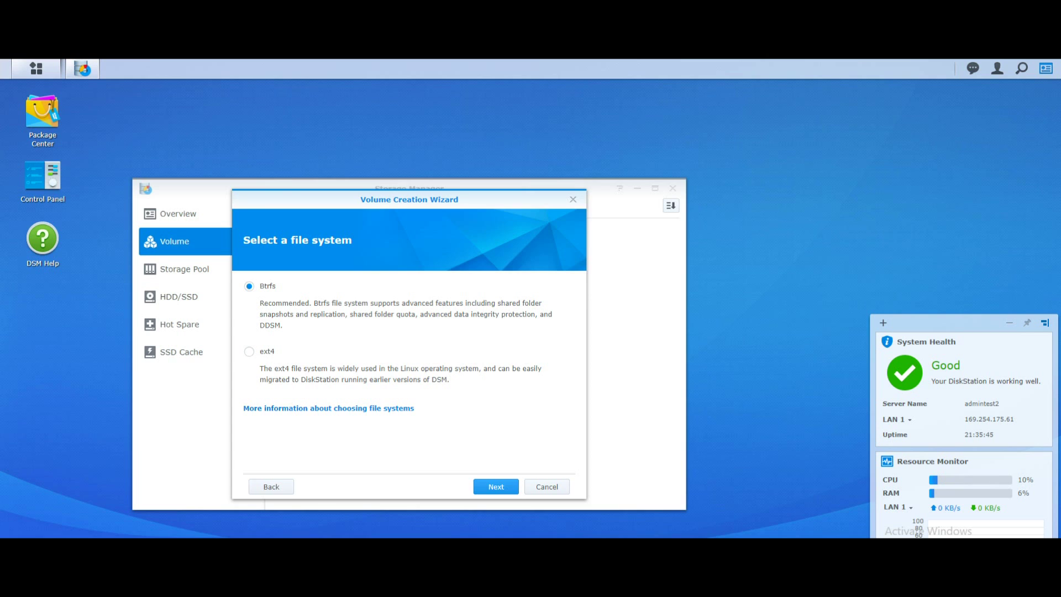
key(Return)
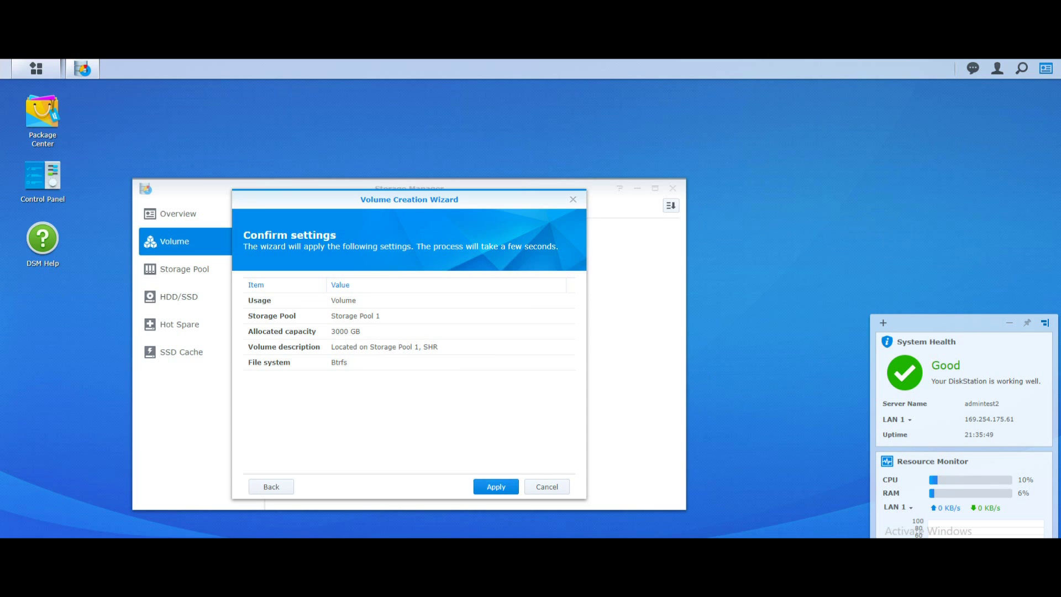
key(Return)
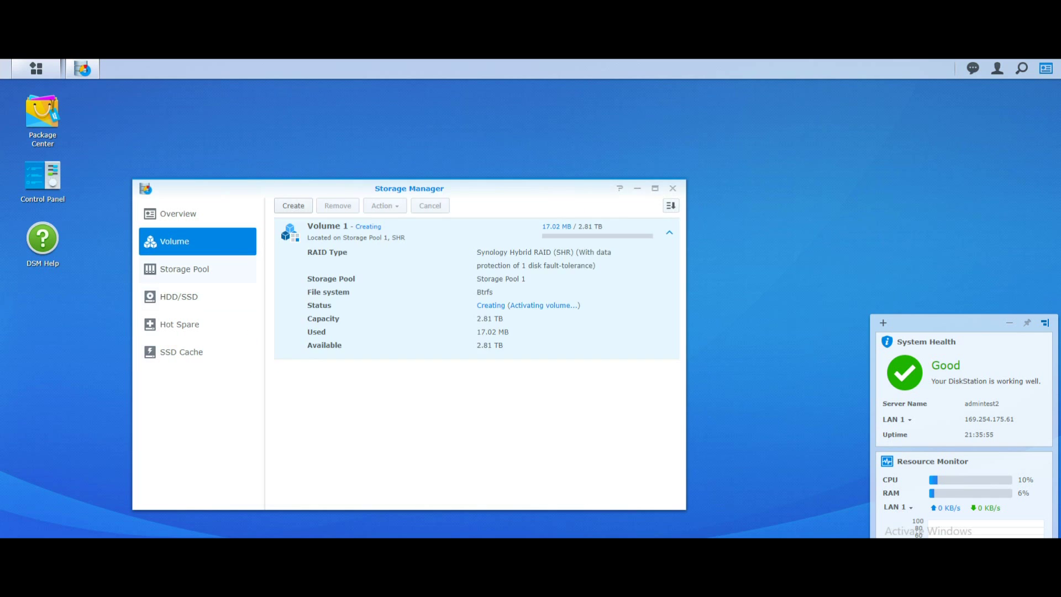
- Start a second volume in Custom mode, choosing the existing Storage Pool 1 as its location
click(293, 205)
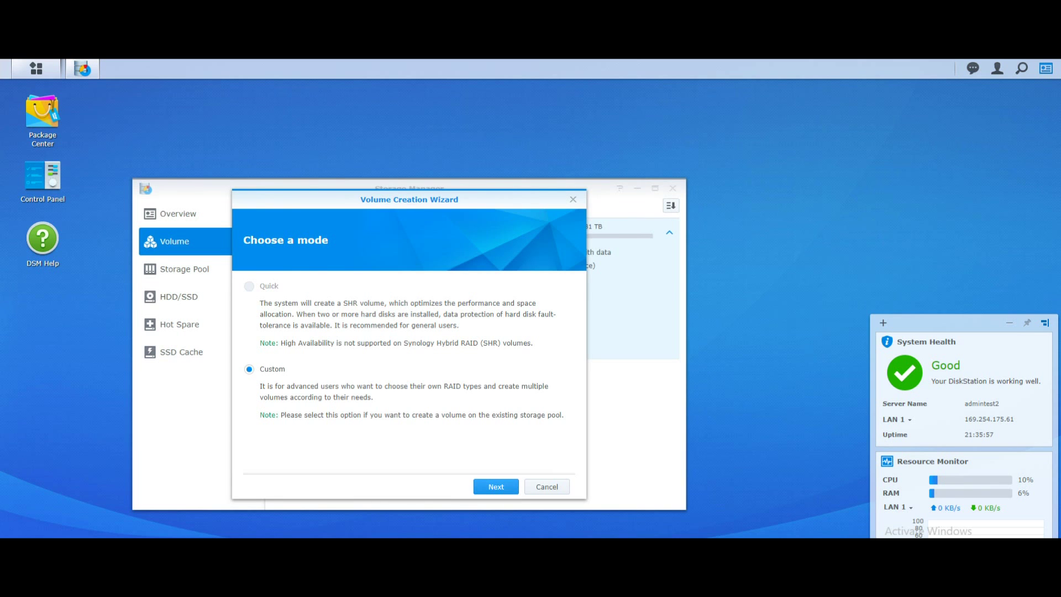
click(495, 486)
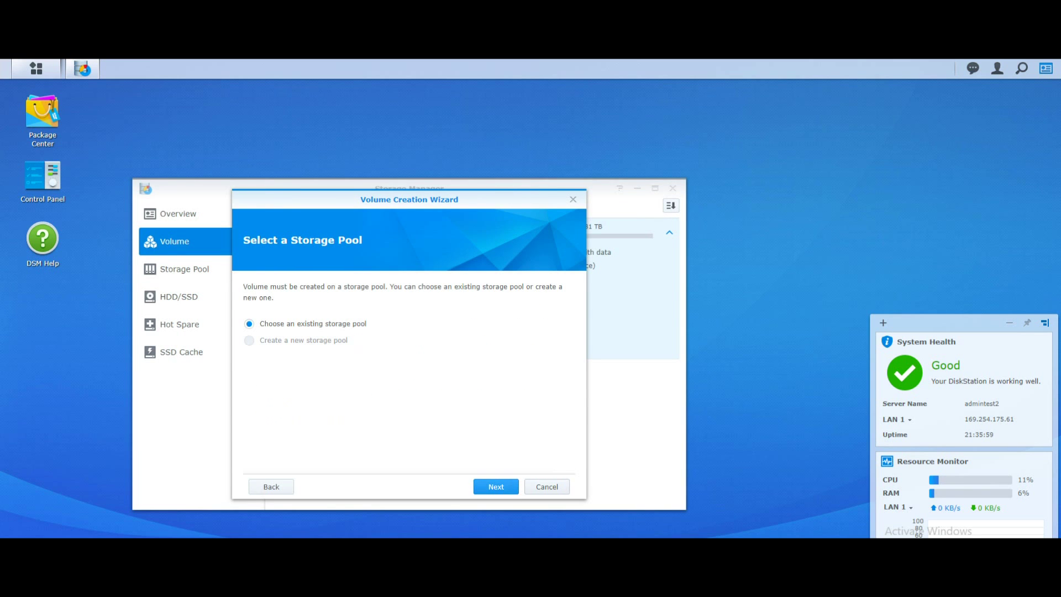
click(495, 487)
click(495, 486)
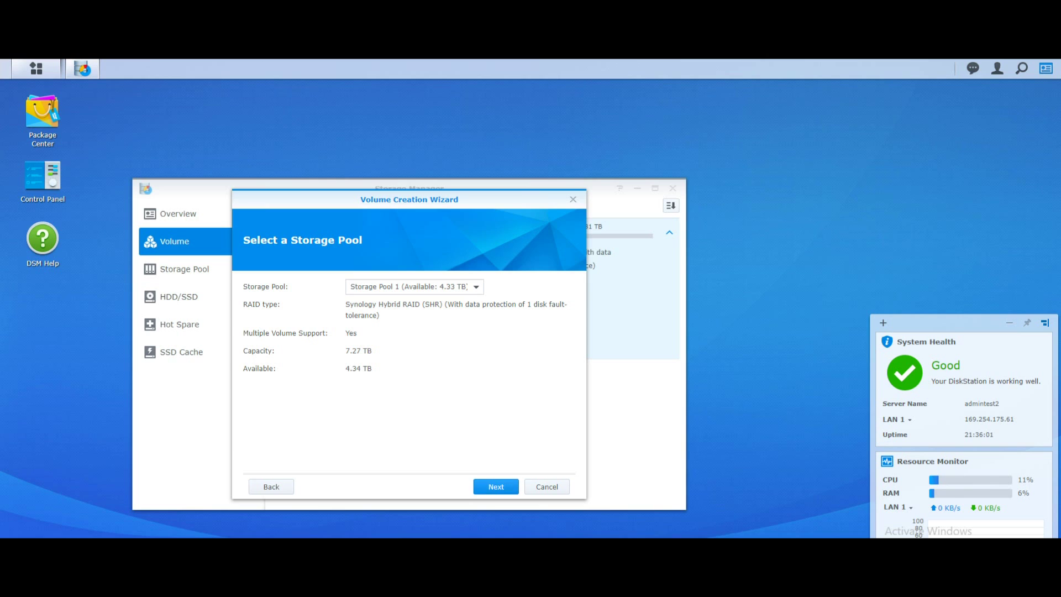
click(496, 487)
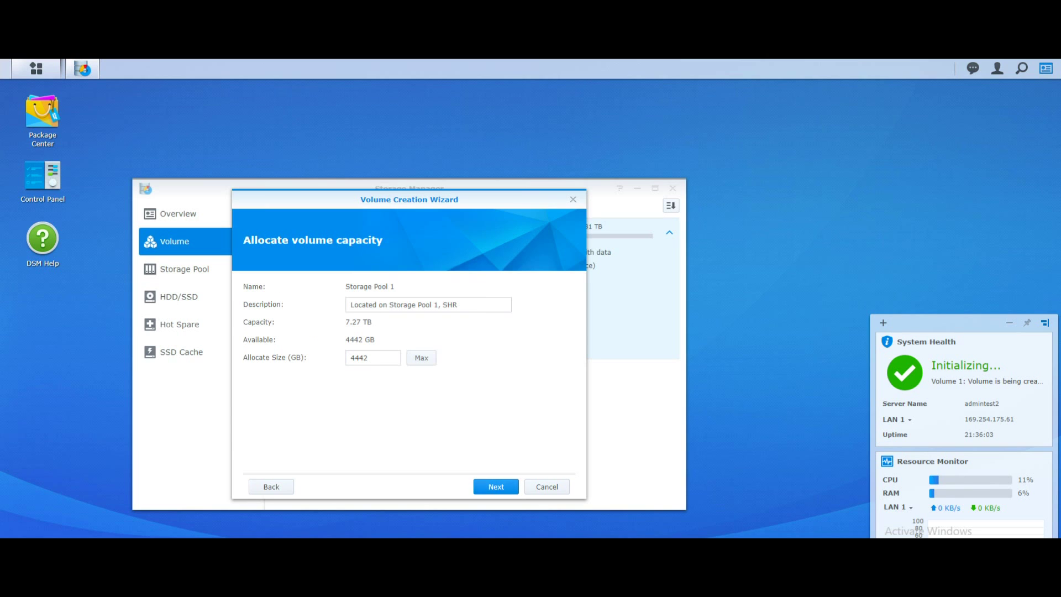
- Allocate the remaining 4442 GB to the second volume, keep Btrfs as its file system, and create it
click(496, 486)
click(496, 486)
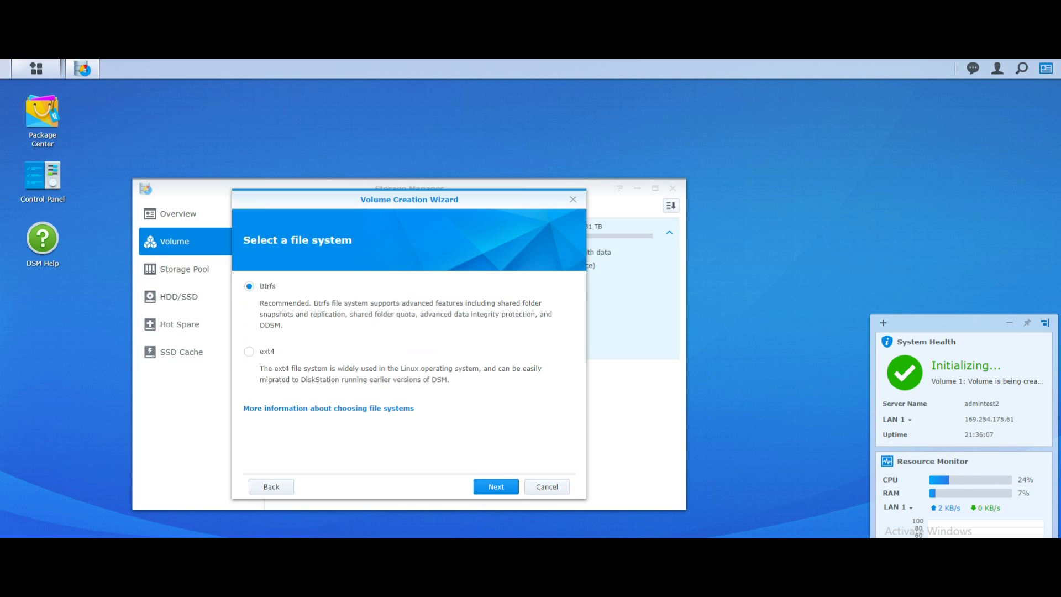
click(495, 486)
click(271, 486)
click(495, 486)
click(495, 486)
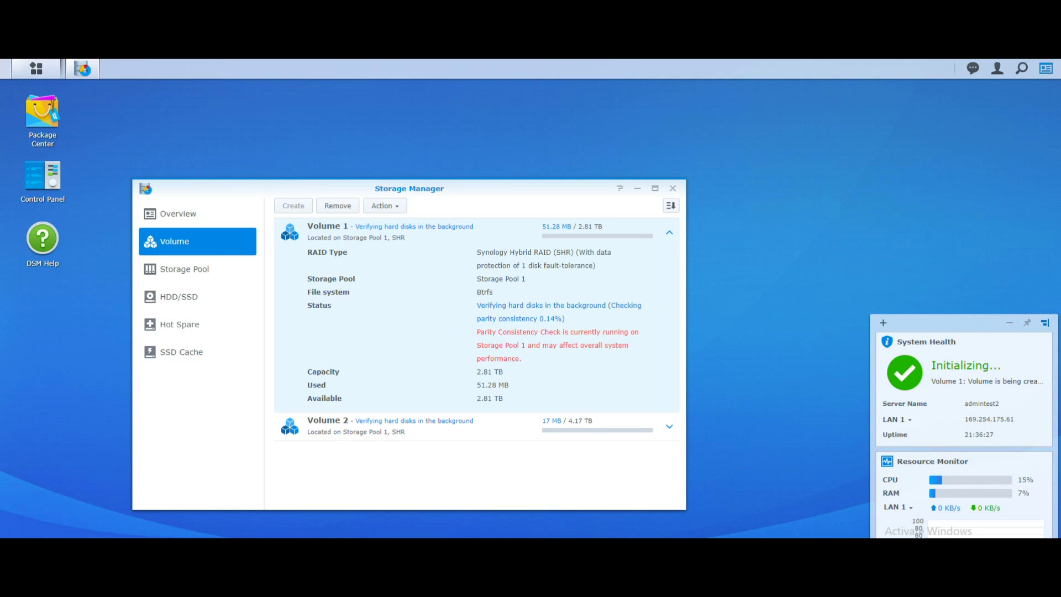
- View the list of installed drives and the hot spare configuration
click(197, 296)
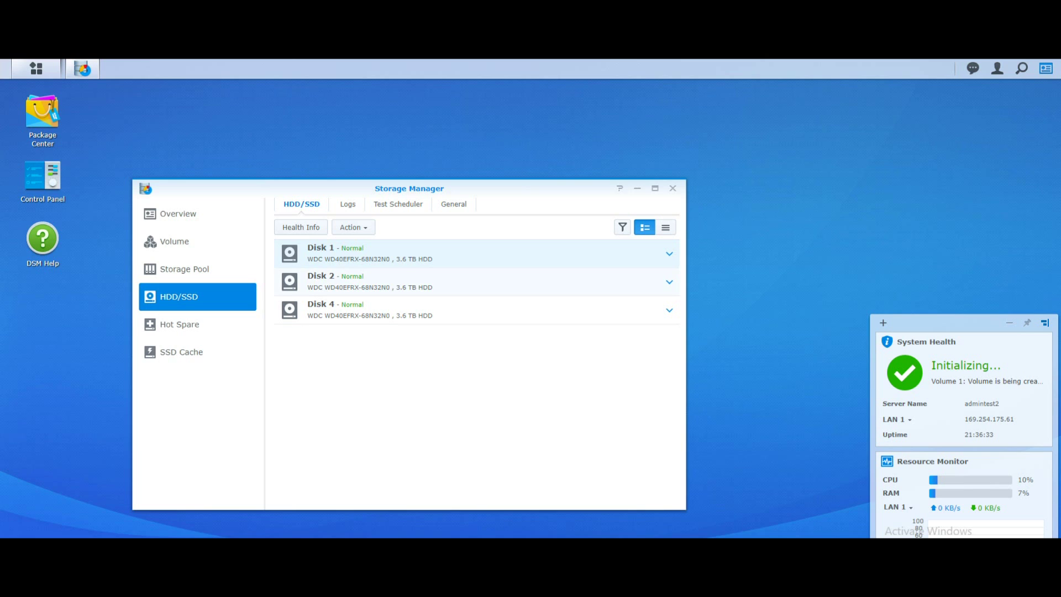
click(197, 324)
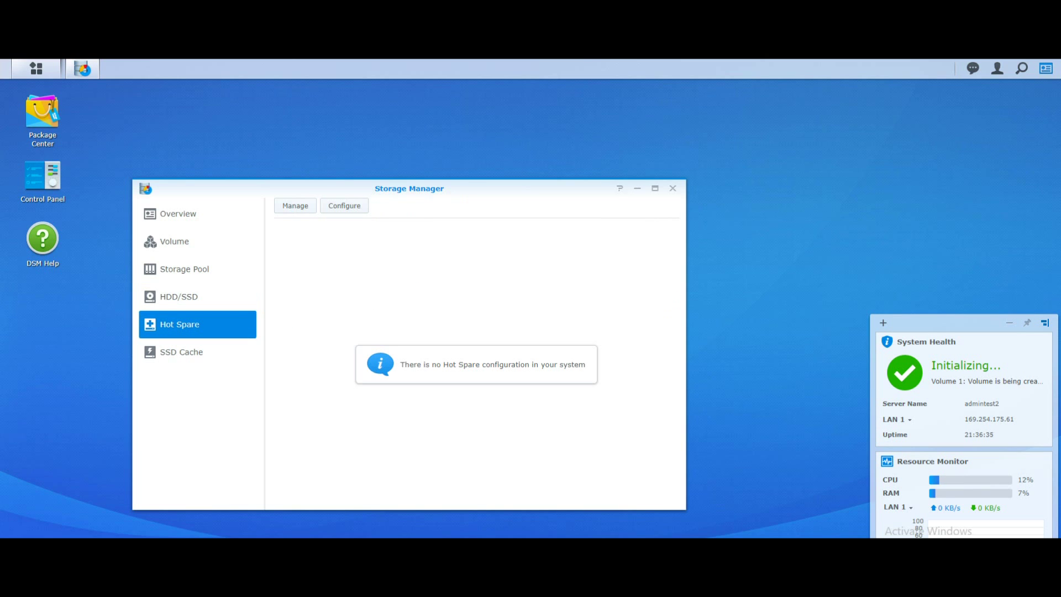